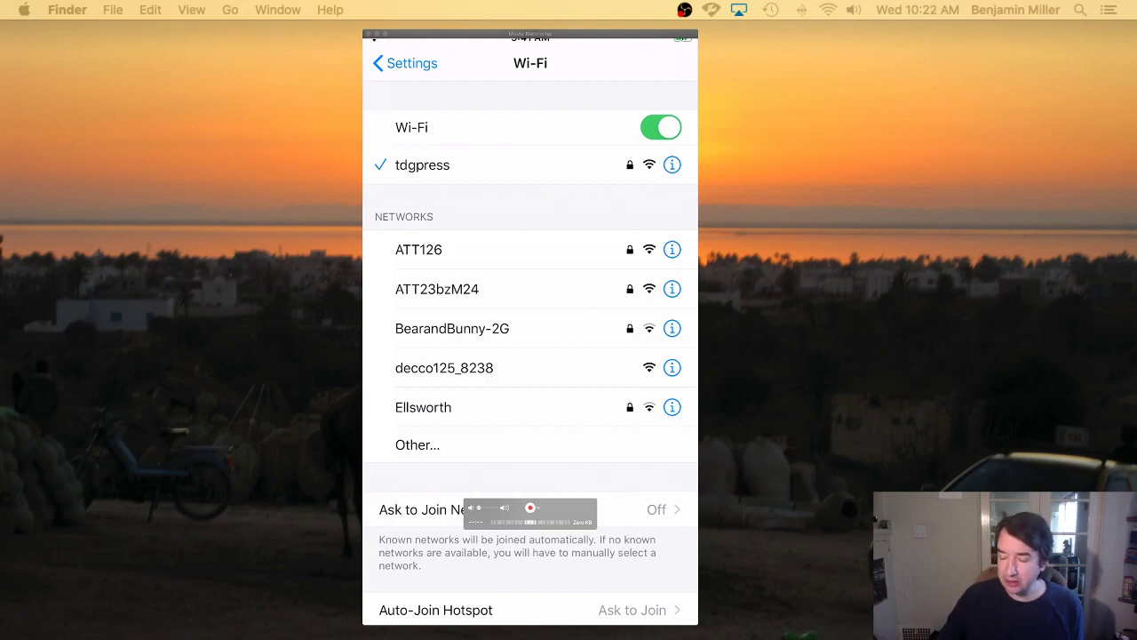
- In WiFi Explorer, examine the advanced details of the SpectrumWiFi Plus network in the cable-scan file
click(418, 444)
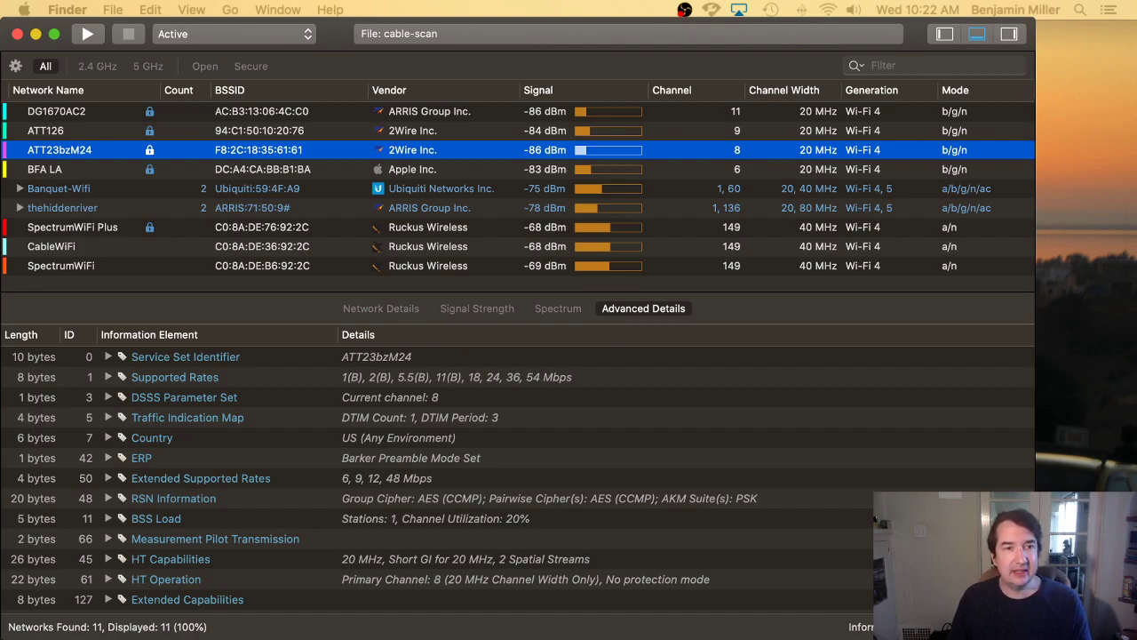
click(72, 227)
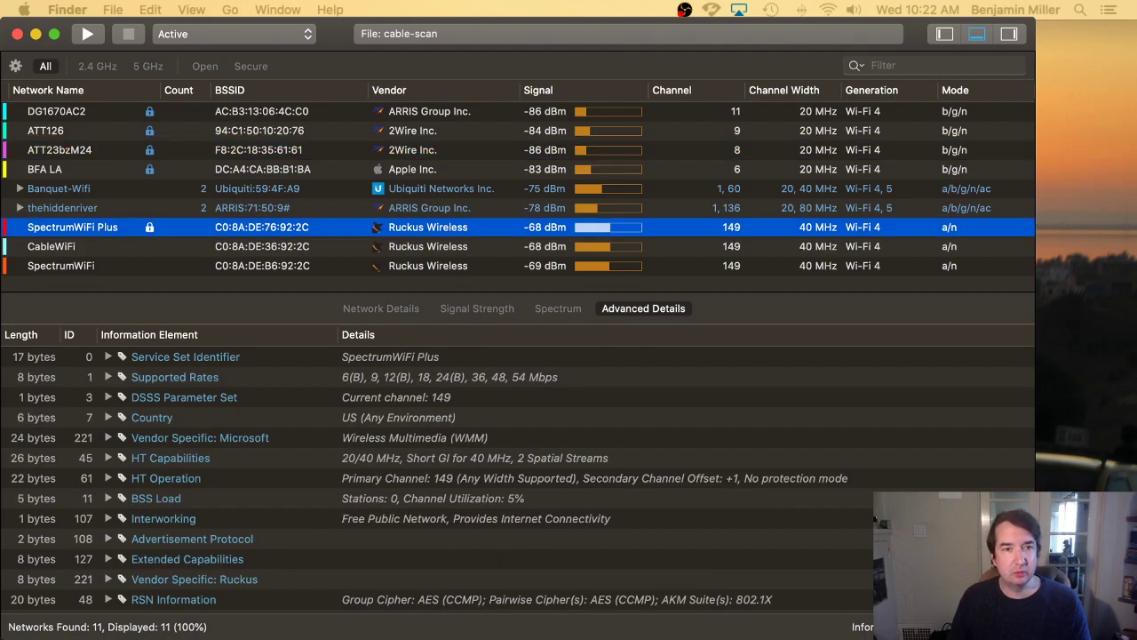
click(539, 89)
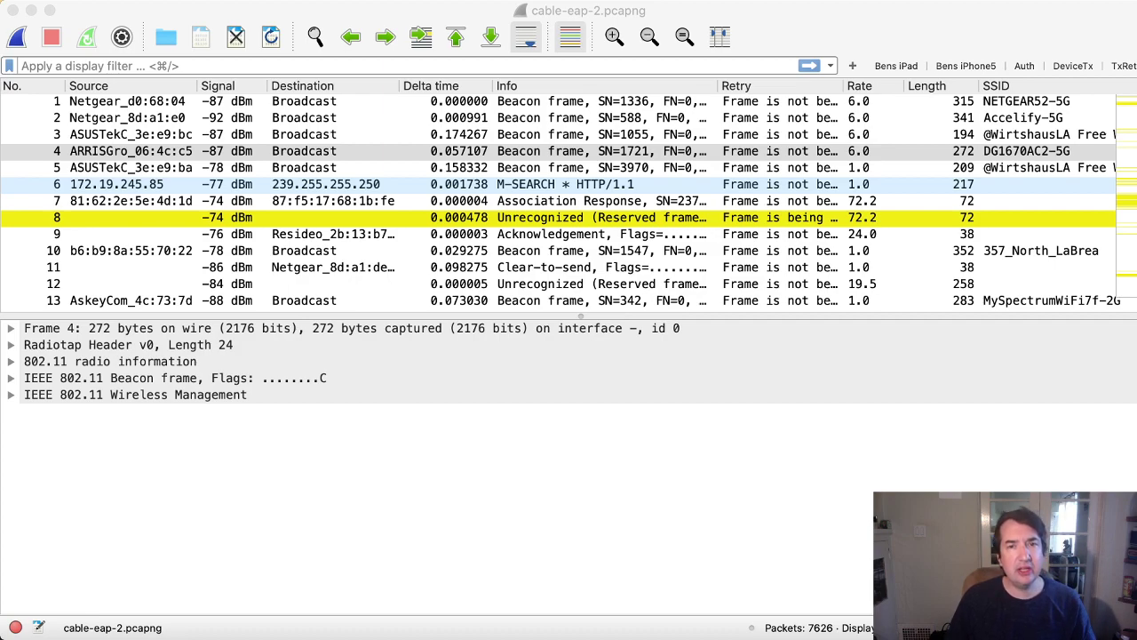
- Switch to Wireshark and look through the beacon frames in cable-eap-2.pcapng, selecting the NETGEAR52 beacon in frame 27
scroll(569, 203, down, 8)
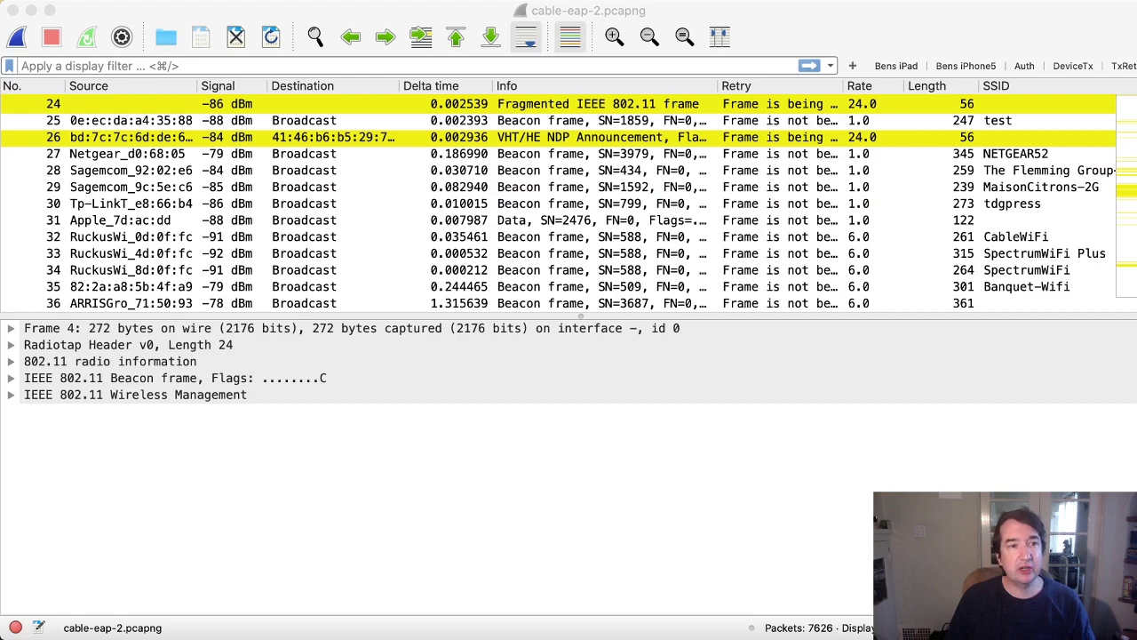
click(355, 153)
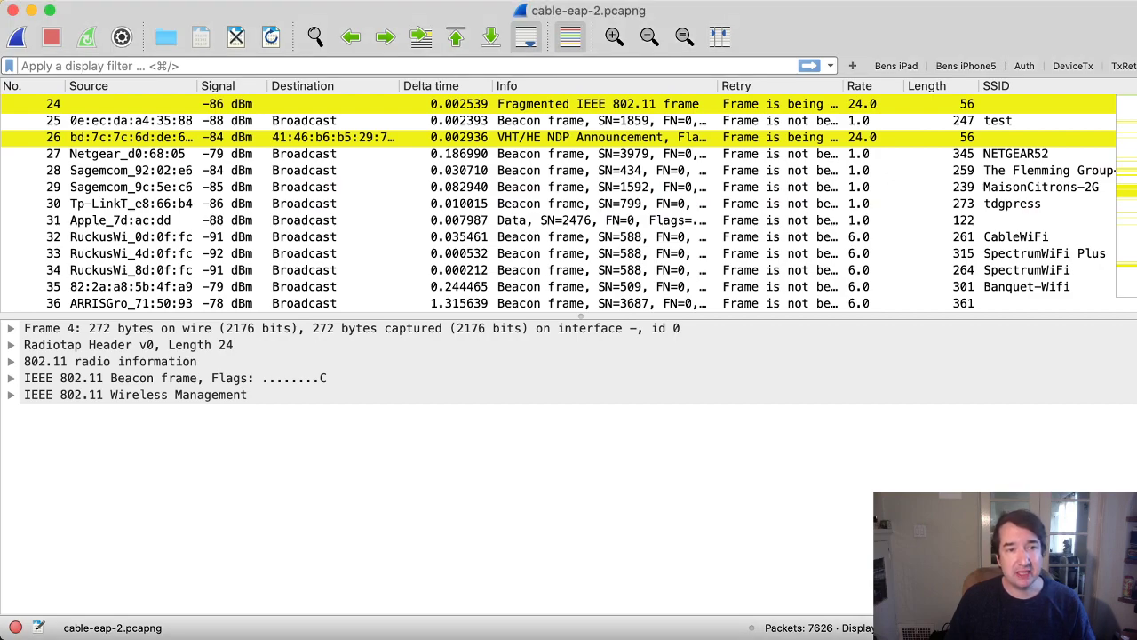
scroll(568, 202, right, 2)
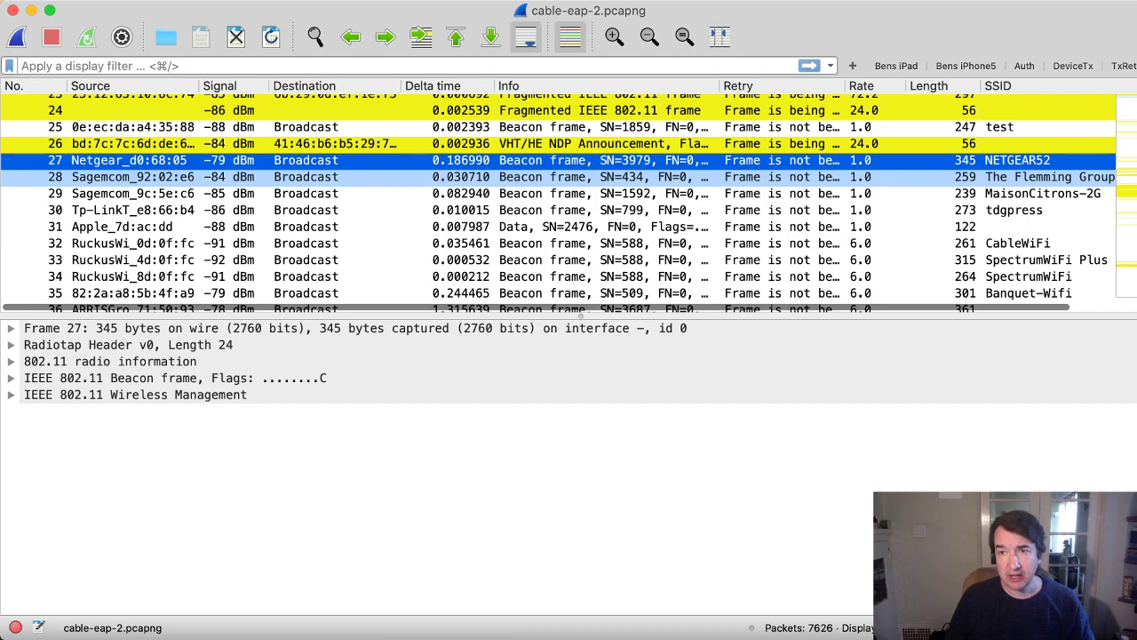
scroll(568, 203, left, 2)
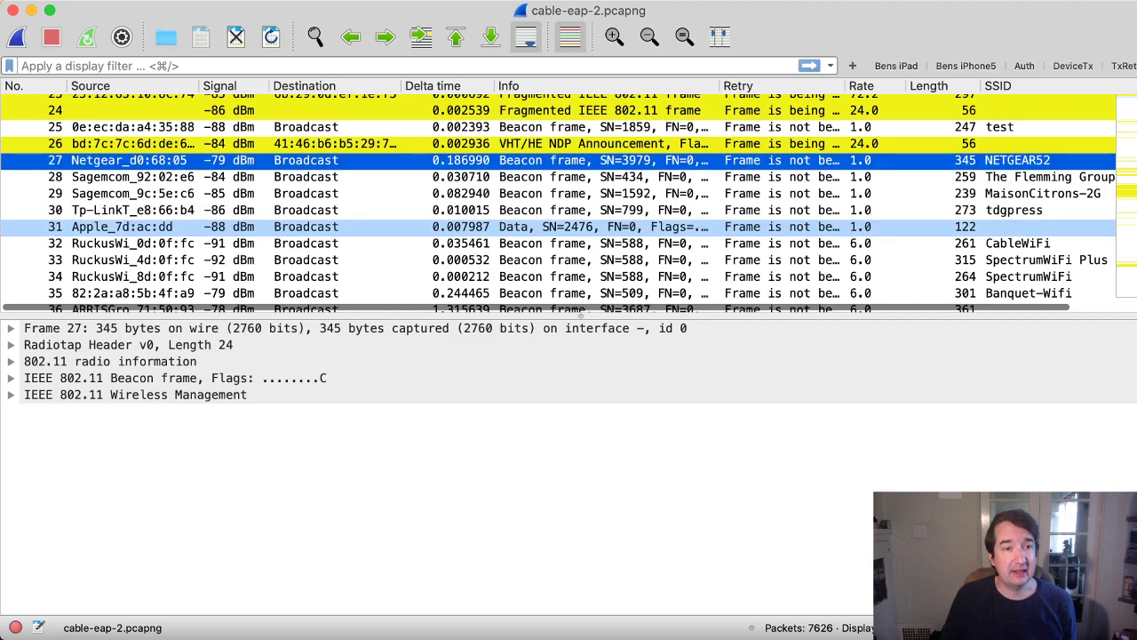
scroll(568, 202, down, 4)
scroll(568, 203, down, 6)
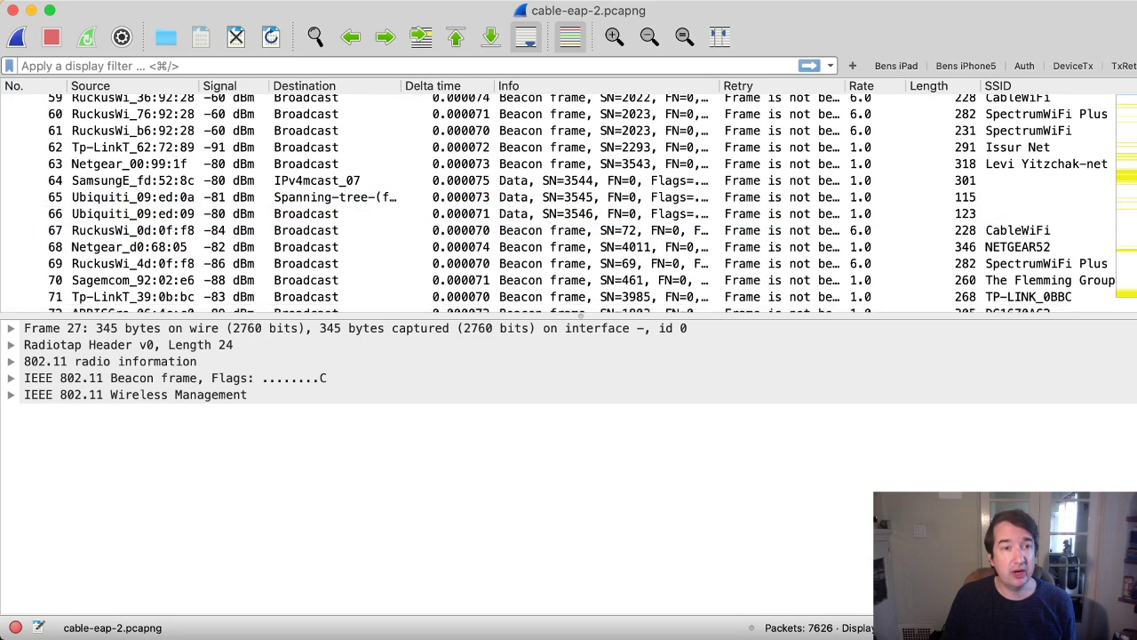
- Examine the SpectrumWiFi probe response in frame 1528 and the Google device's broadcast probe request in frame 1523
scroll(569, 202, down, 20)
click(356, 158)
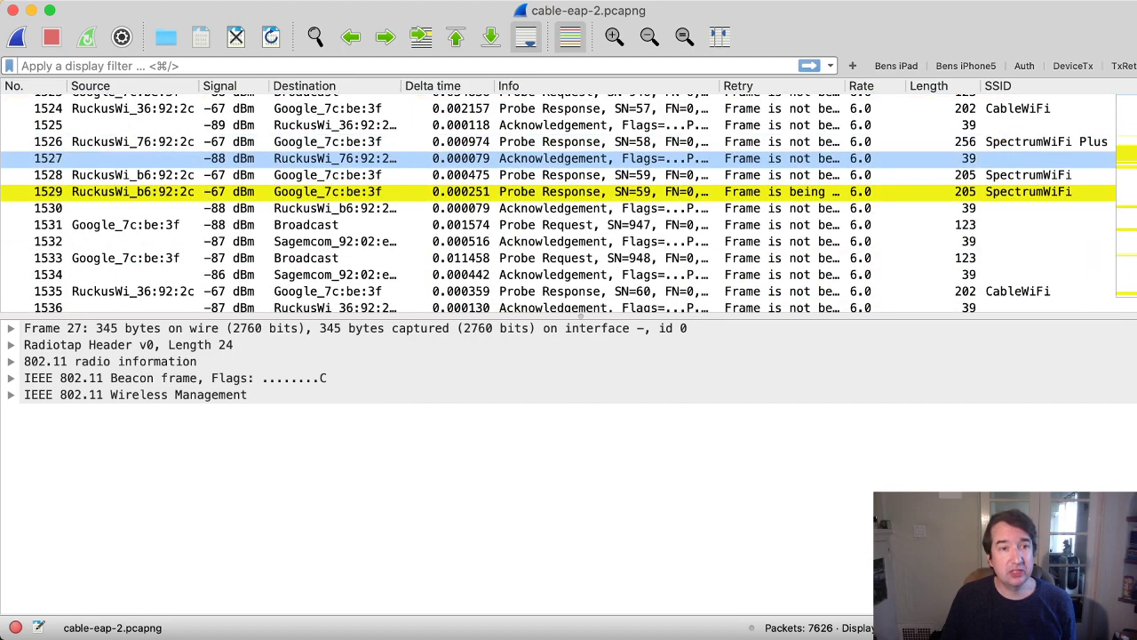
click(355, 175)
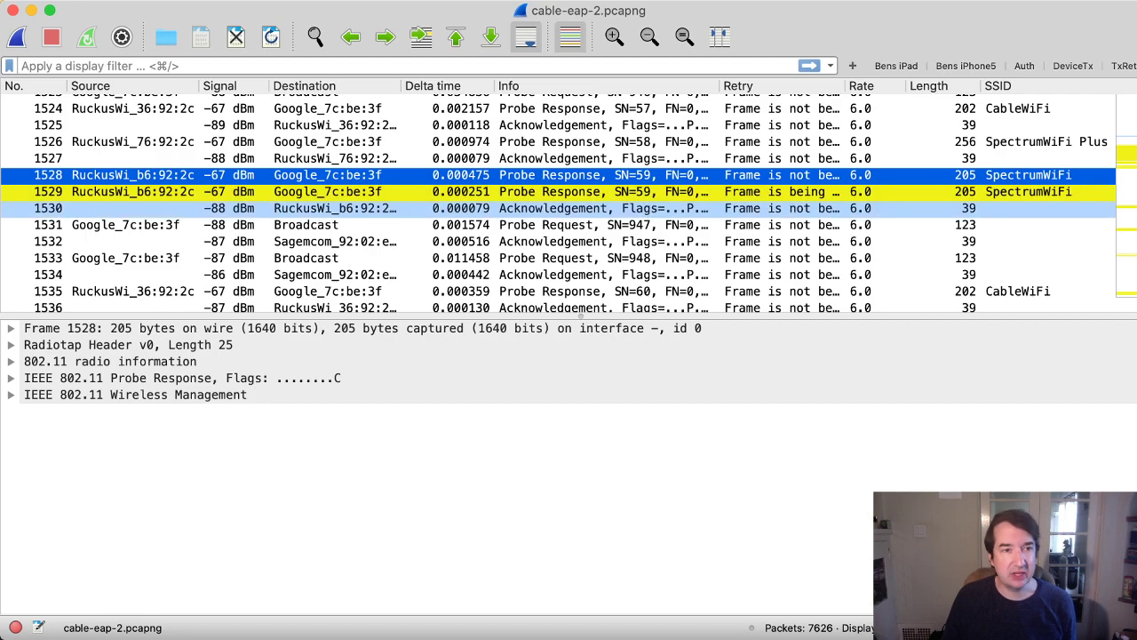
scroll(569, 204, up, 5)
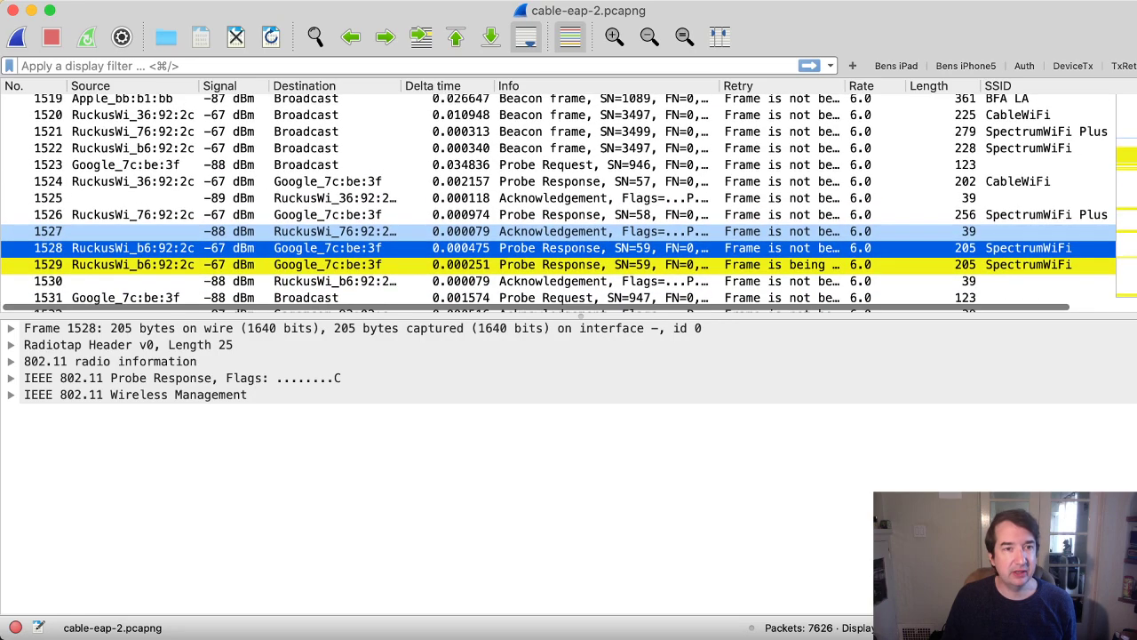
click(568, 182)
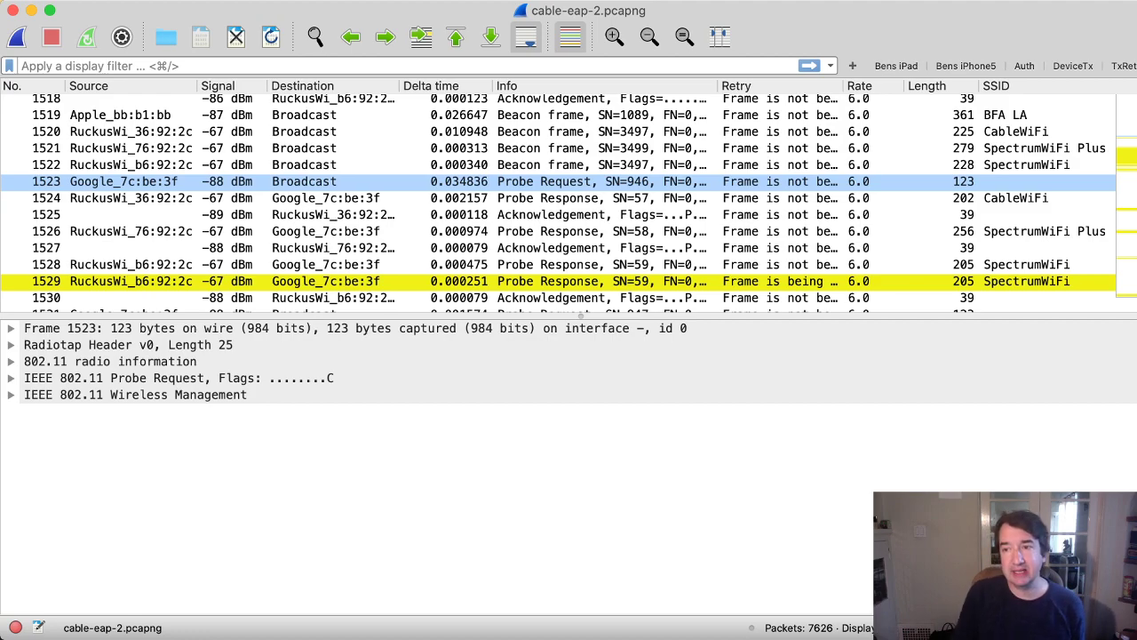
click(304, 182)
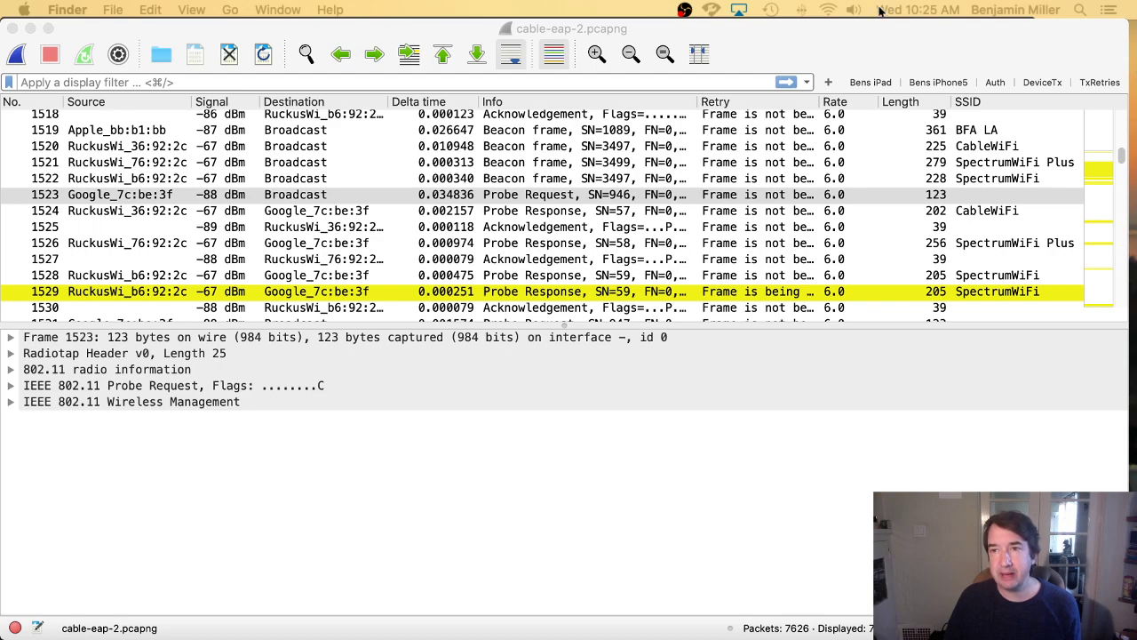
- Switch to Airtool and review the 2.4 GHz and 5 GHz channels offered for capturing
click(716, 9)
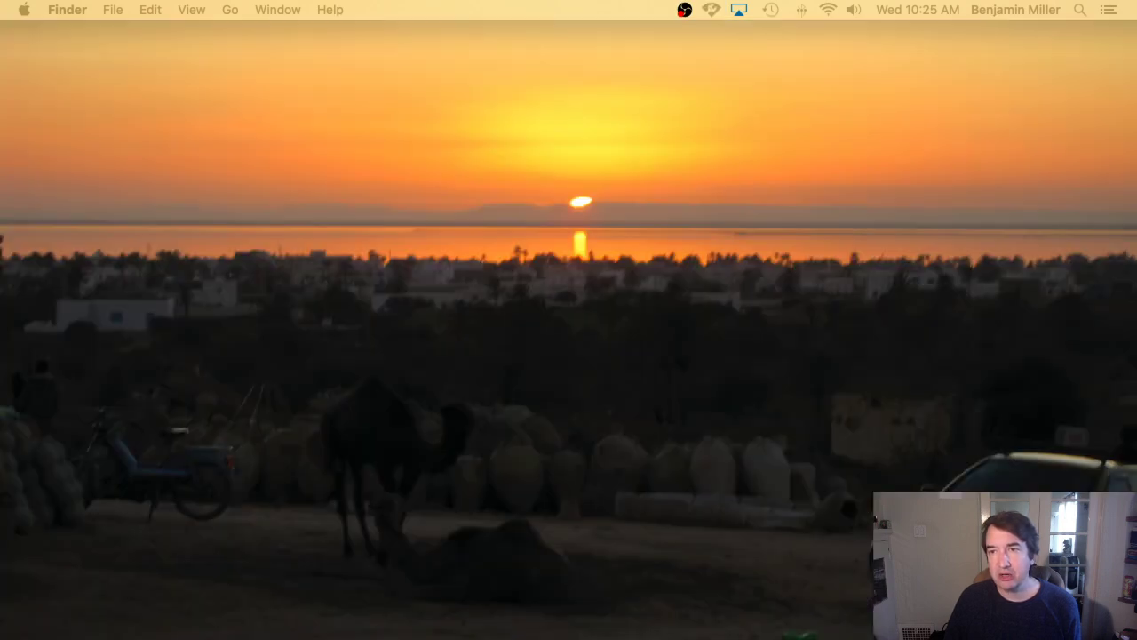
click(711, 10)
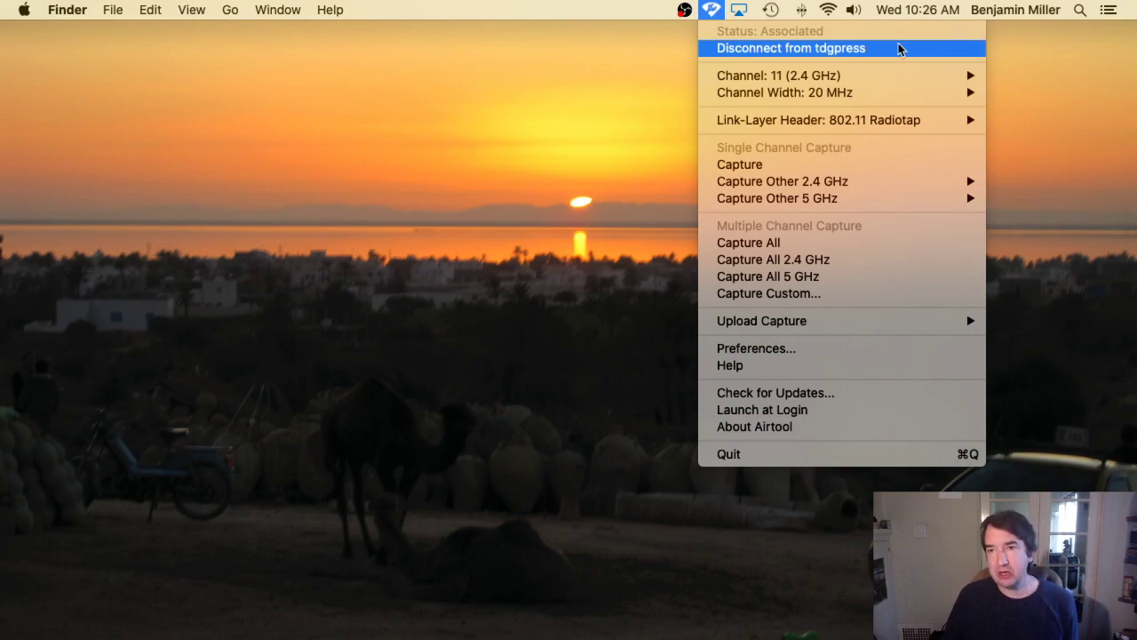
mouse_move(853, 81)
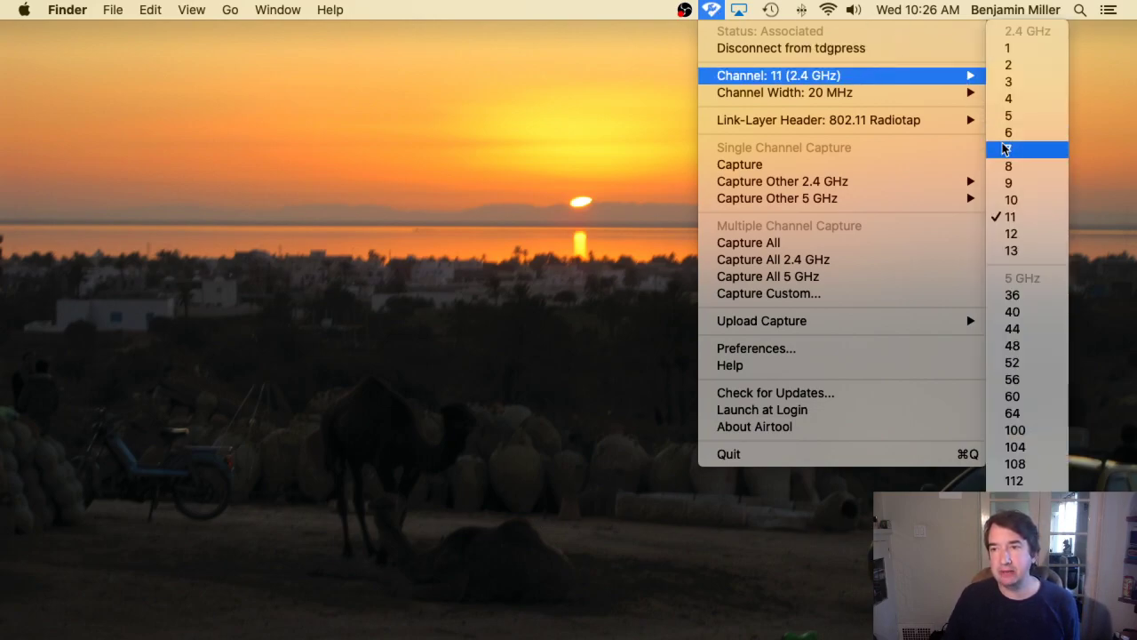
scroll(1038, 422, down, 3)
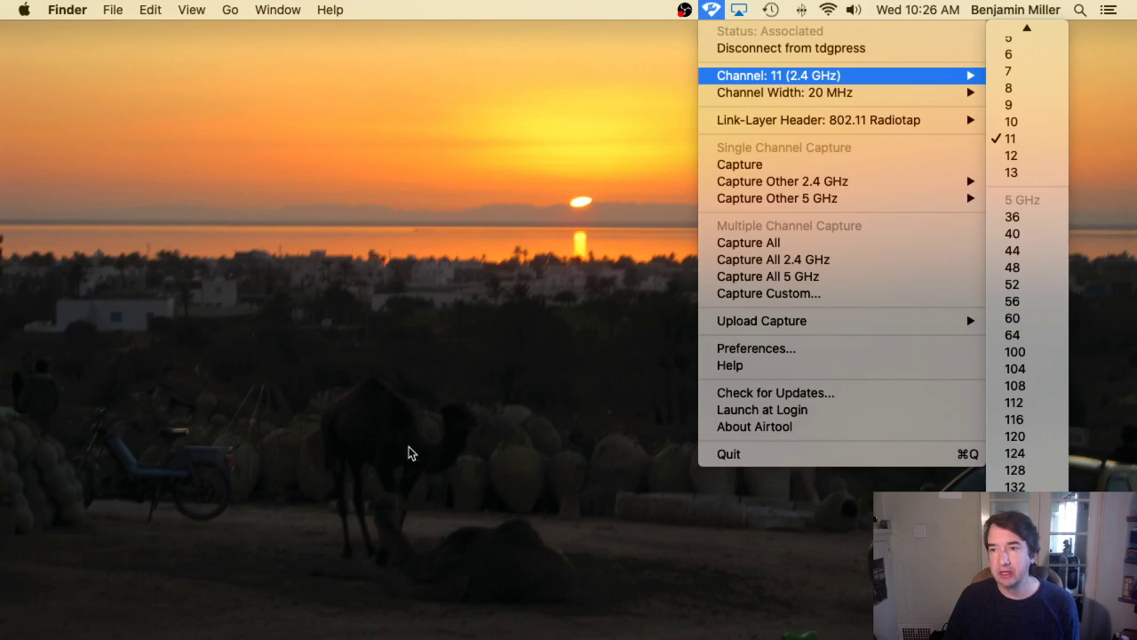
key(Escape)
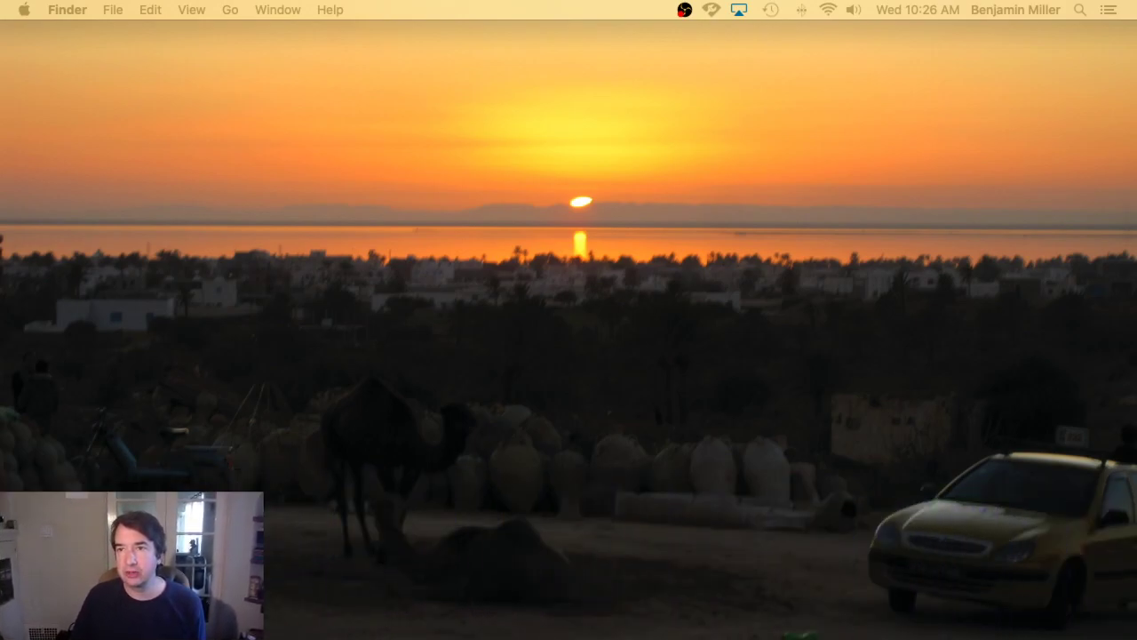
- Try to set Airtool to 5 GHz channel 48, then decline disconnecting from the tdgpress network
click(711, 10)
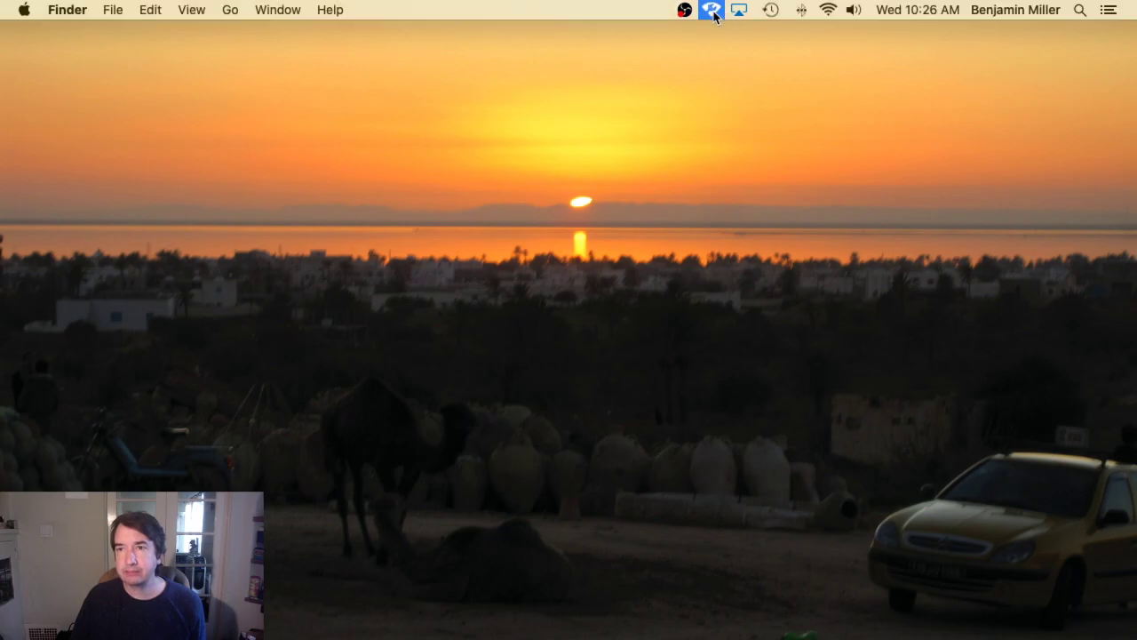
mouse_move(737, 74)
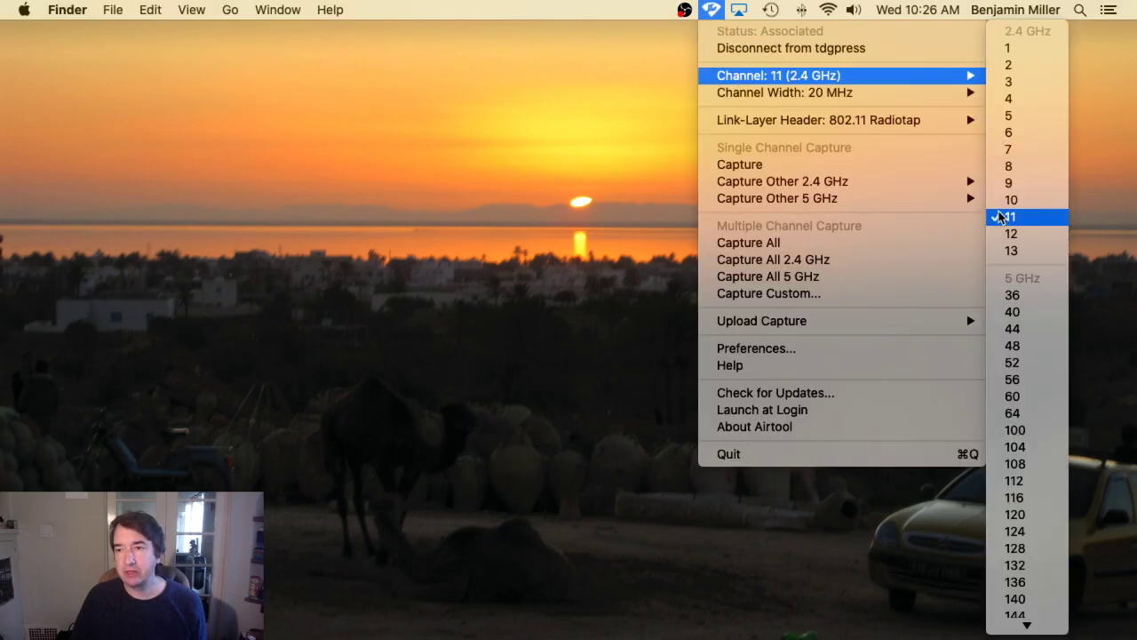
scroll(1020, 244, down, 3)
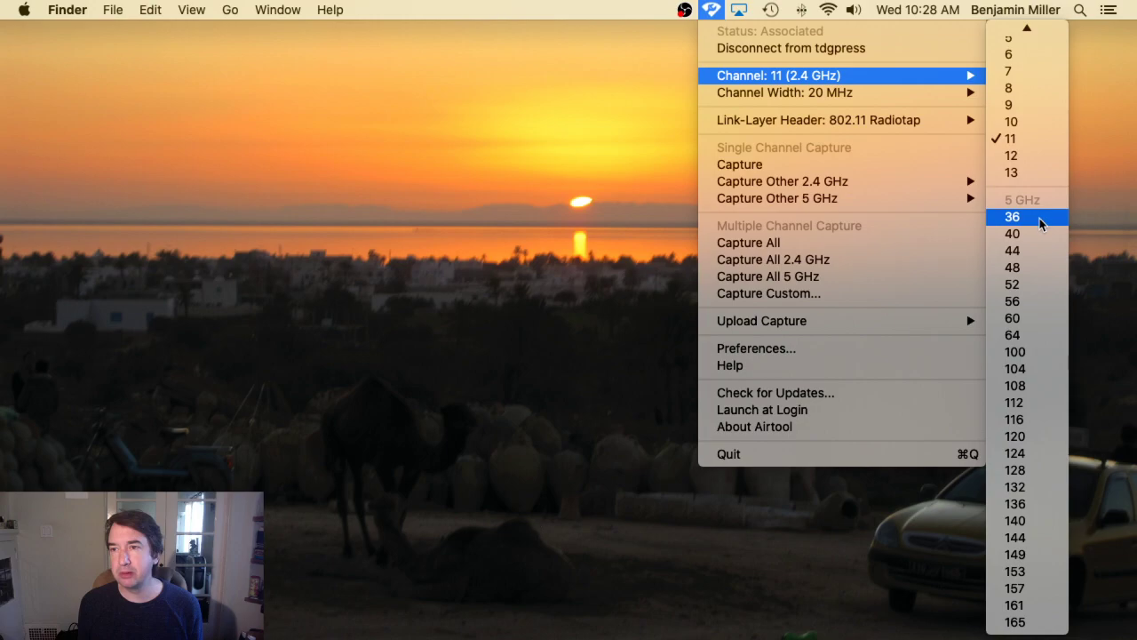
scroll(1041, 221, up, 3)
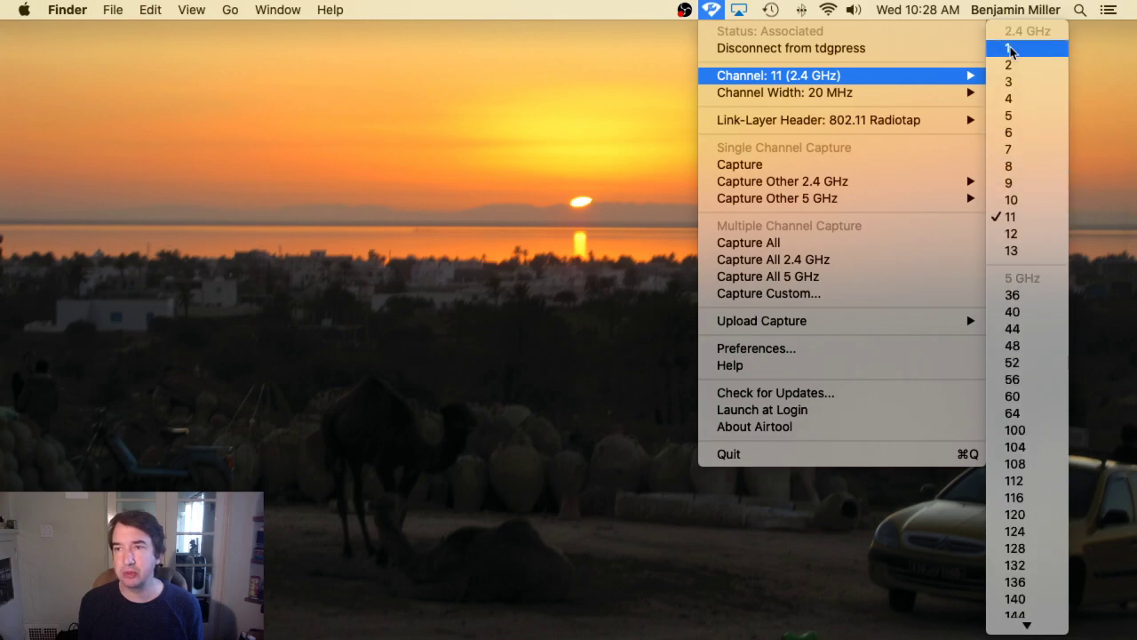
scroll(1043, 163, down, 3)
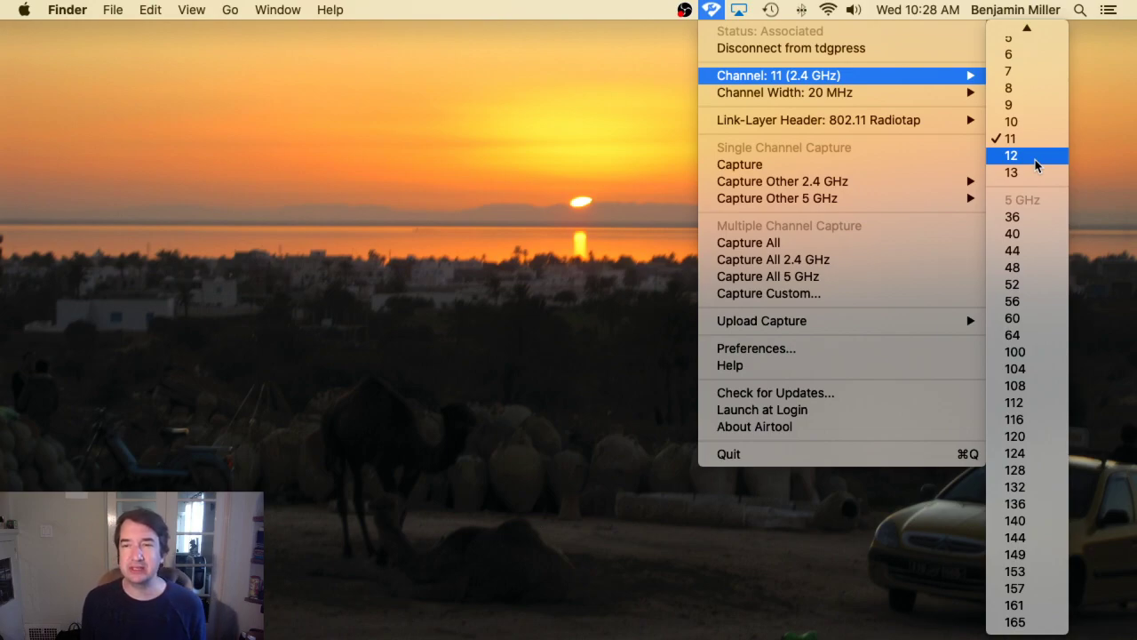
click(1016, 270)
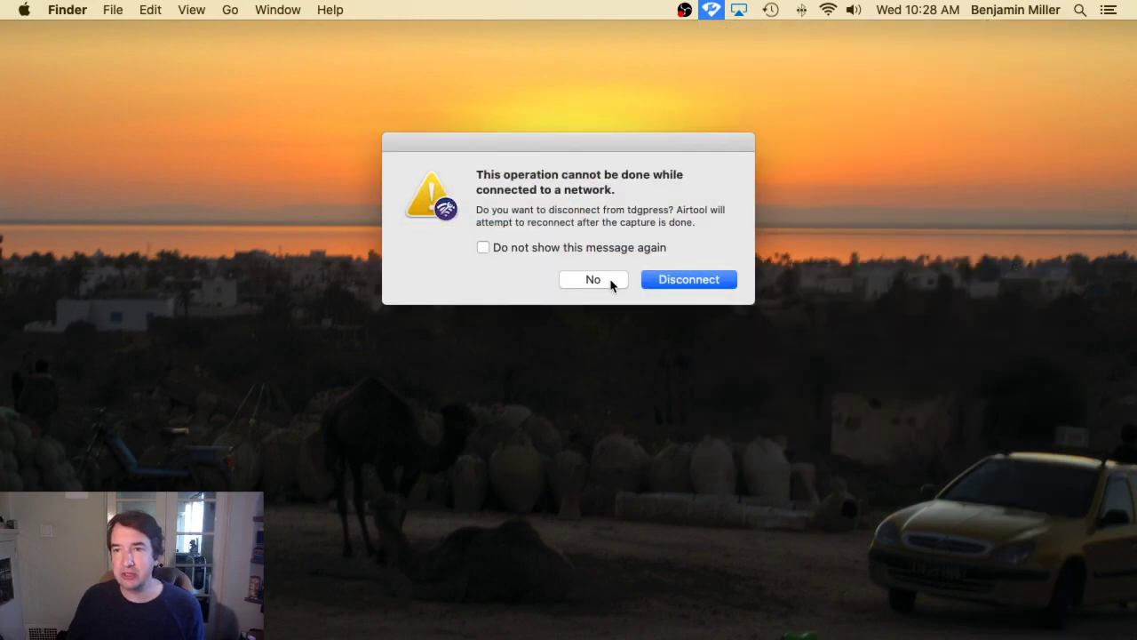
click(607, 280)
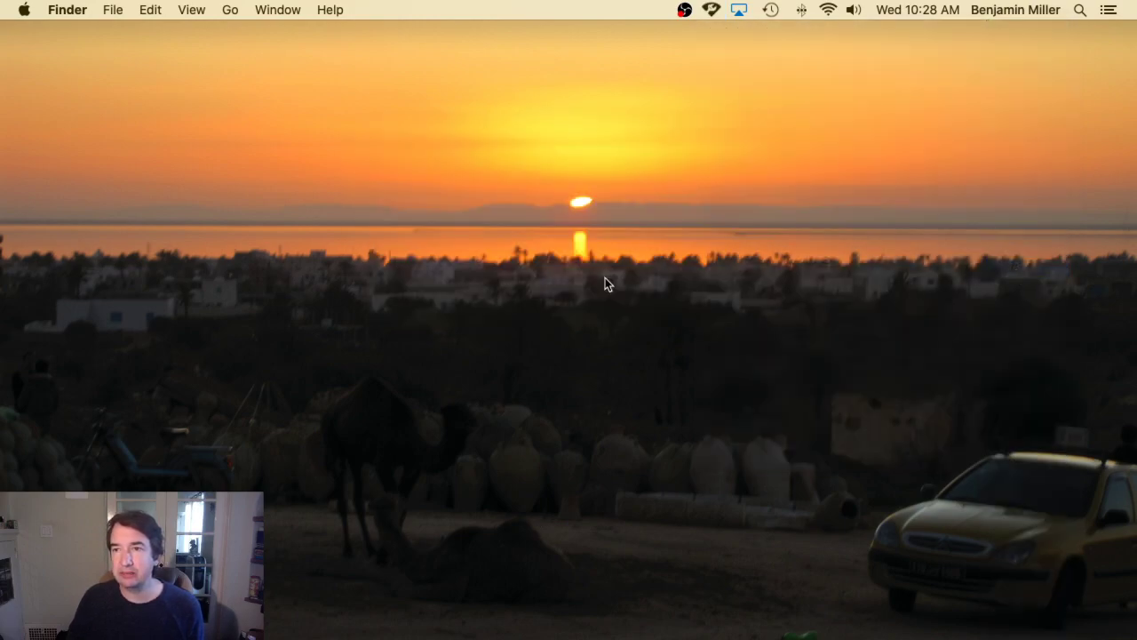
click(713, 9)
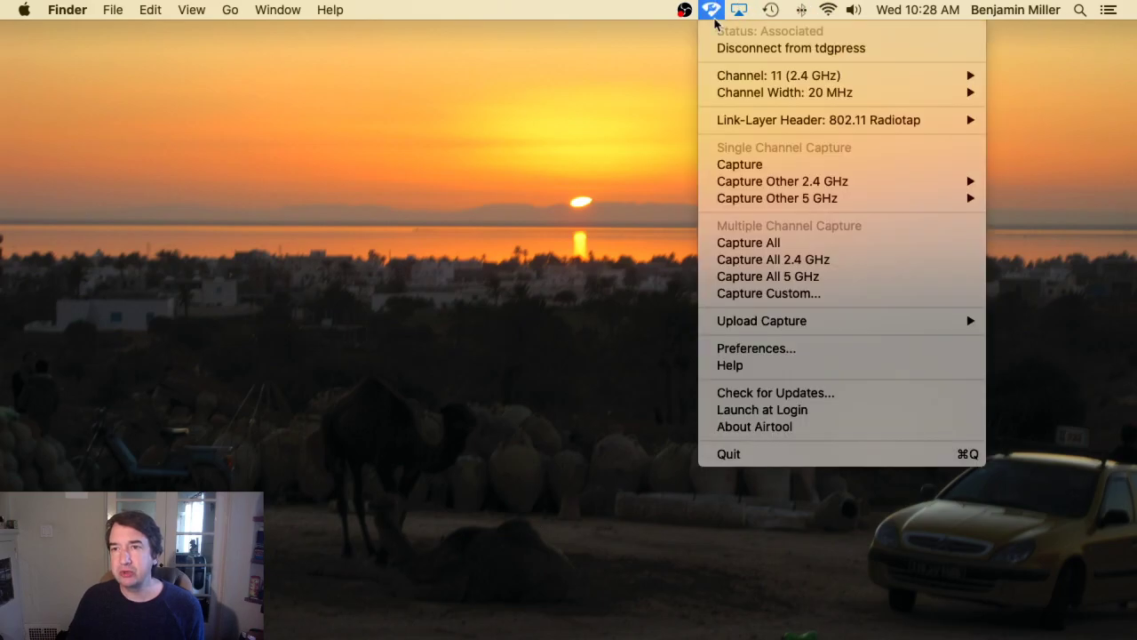
mouse_move(791, 78)
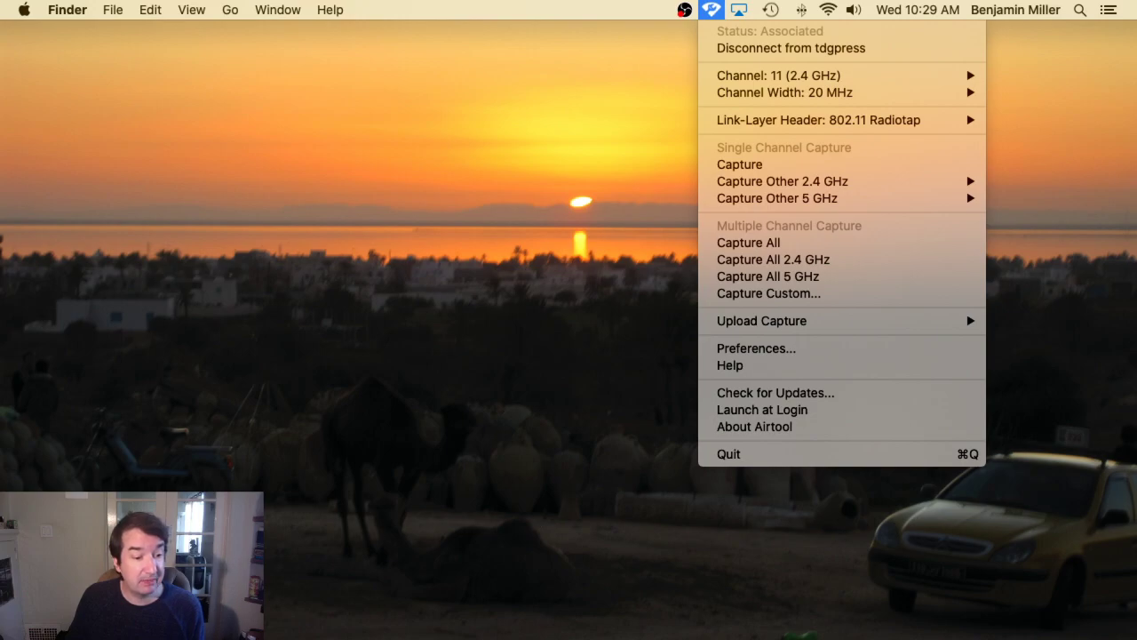
key(Escape)
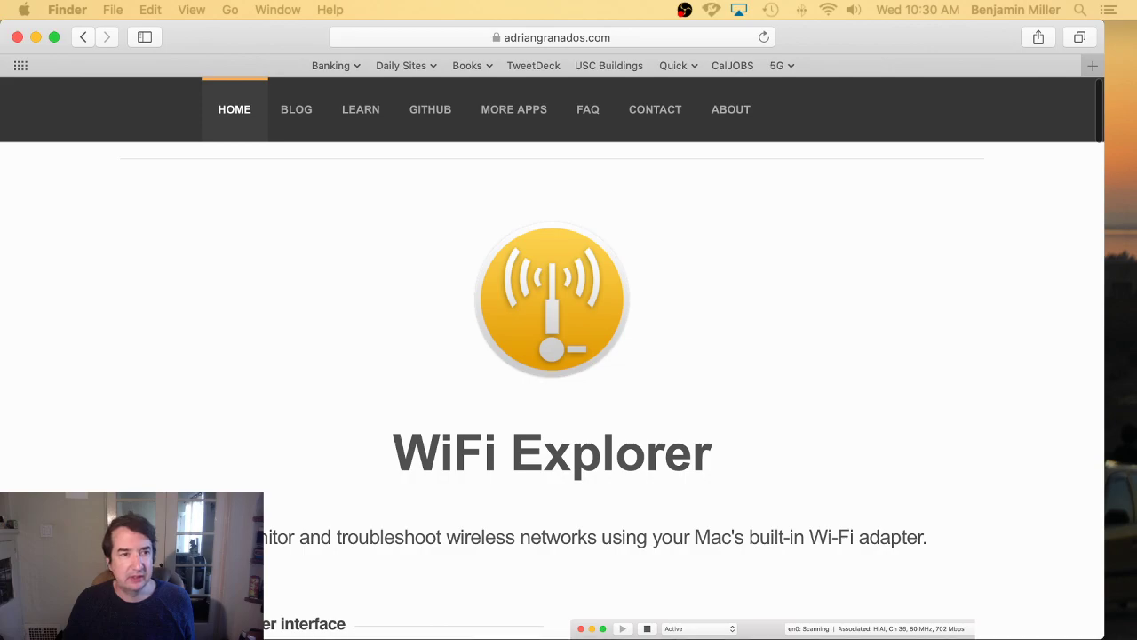
- In Safari, open the Airtool page among the additional apps on adriangranados.com and look through it
mouse_move(514, 109)
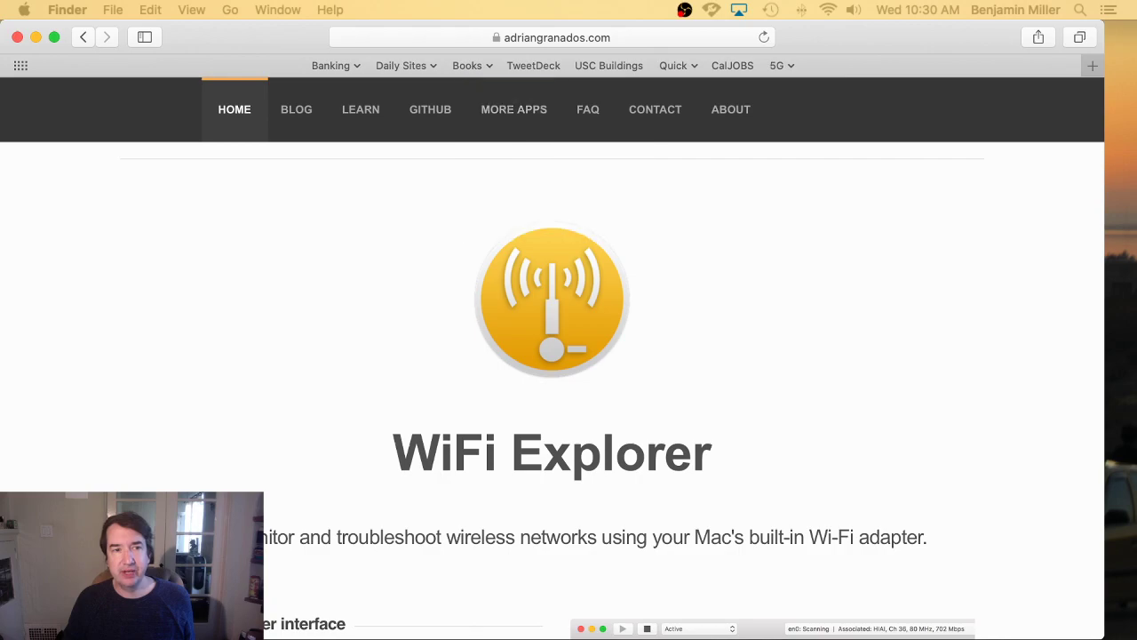
key(super+l)
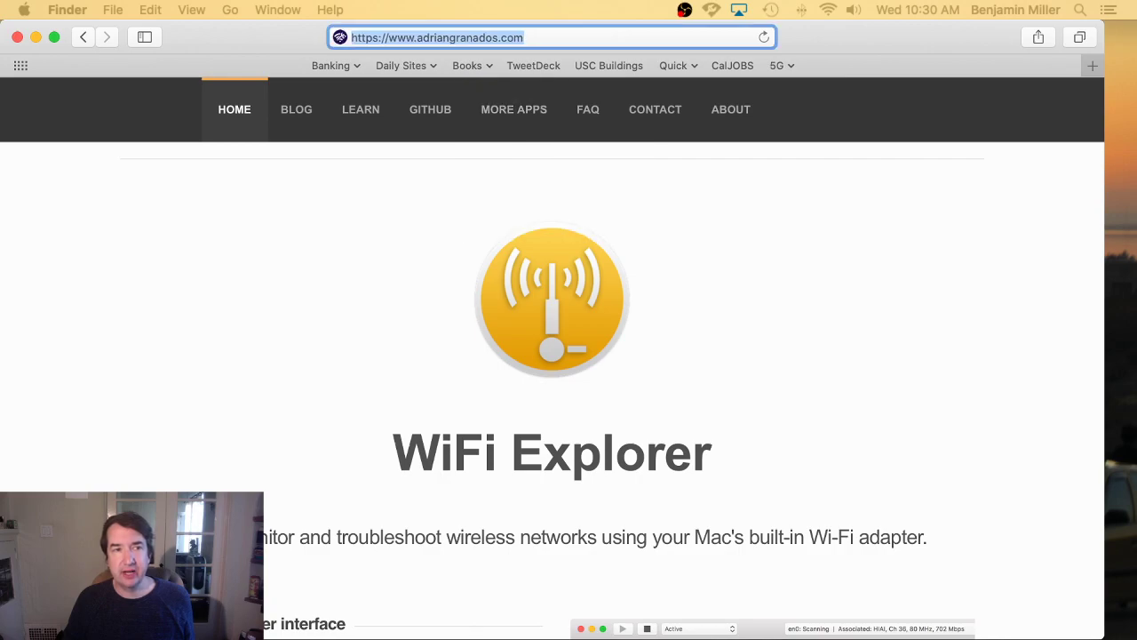
key(Escape)
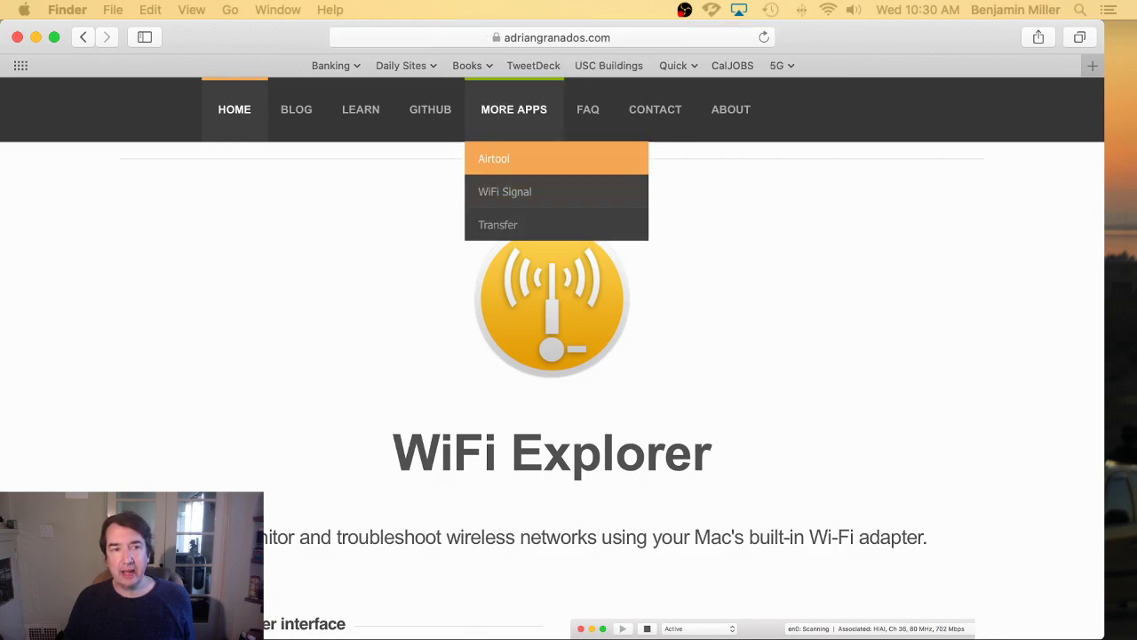
click(494, 158)
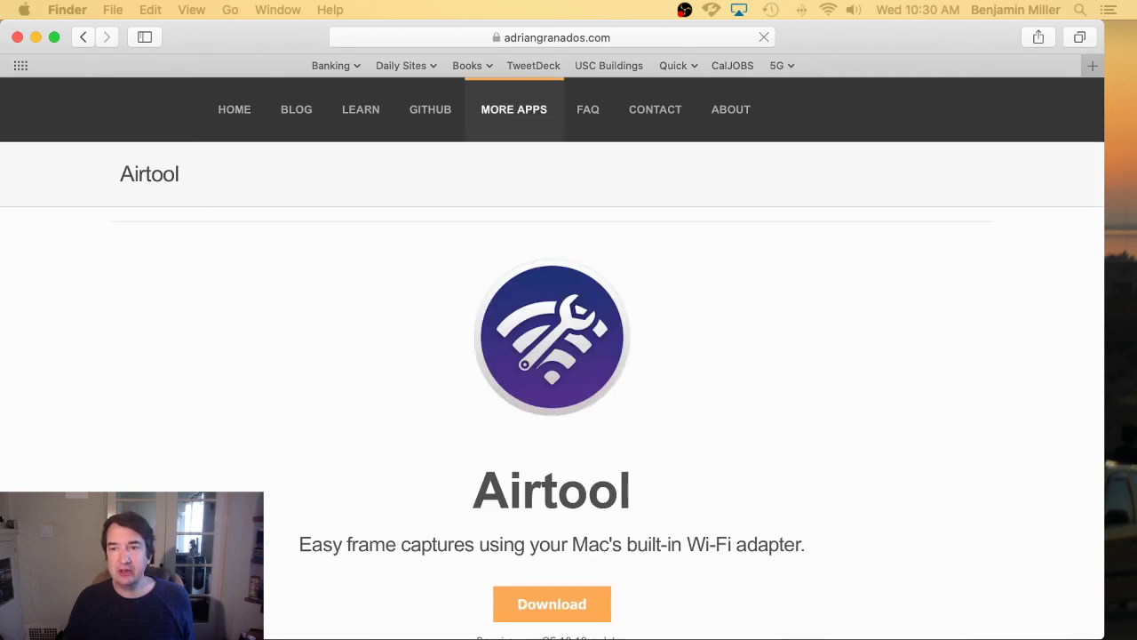
scroll(550, 356, down, 4)
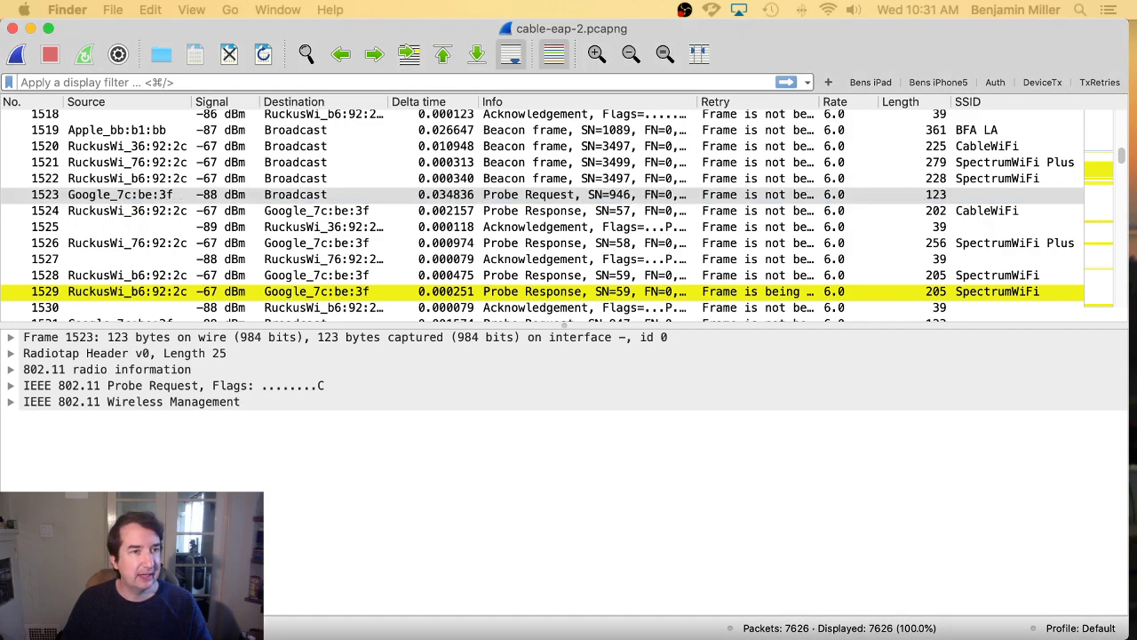
- In Wireshark, apply the display filter wlan.addr == 14:d0:0d:47:b0:3a to the cable-eap-2.pcapng capture
text(wlan.addr == 14:d0:0d:47:b0:3a)
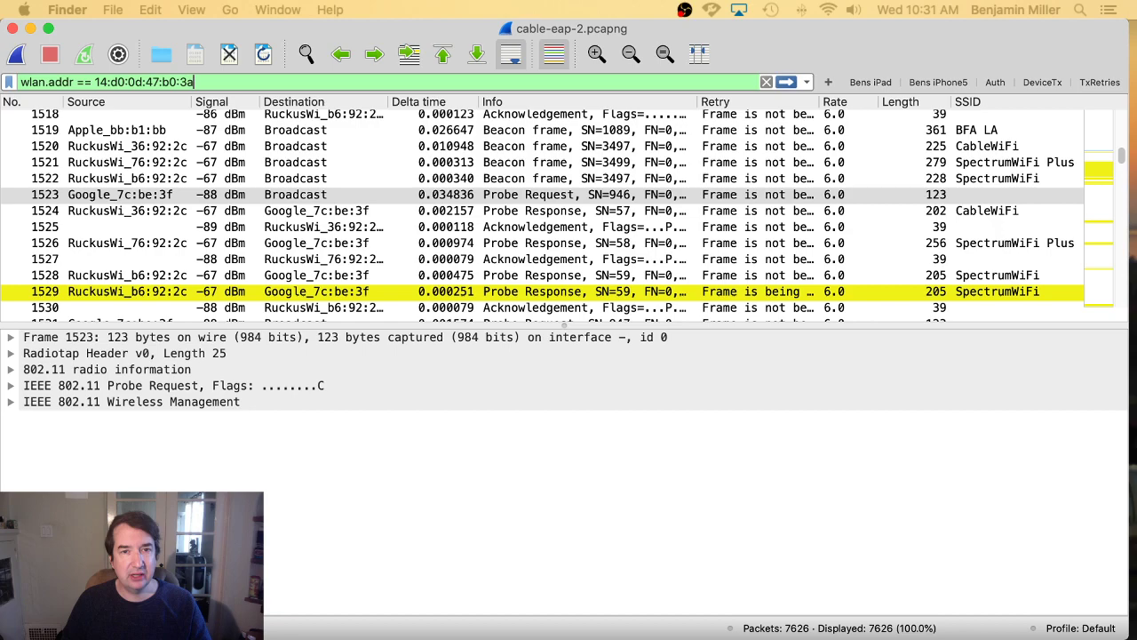
key(Return)
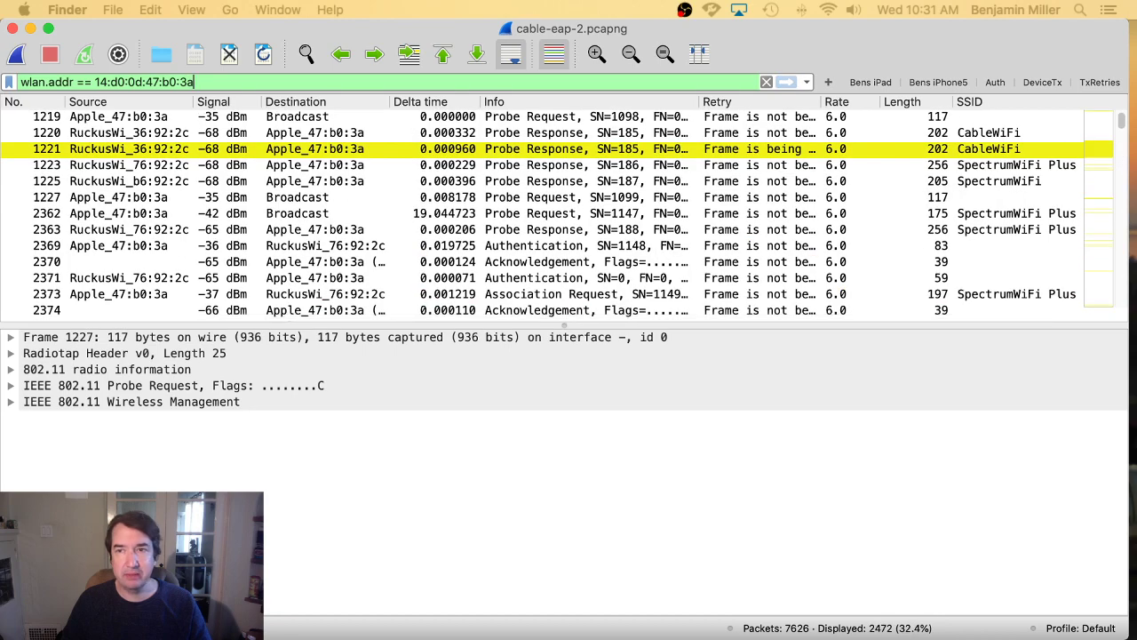